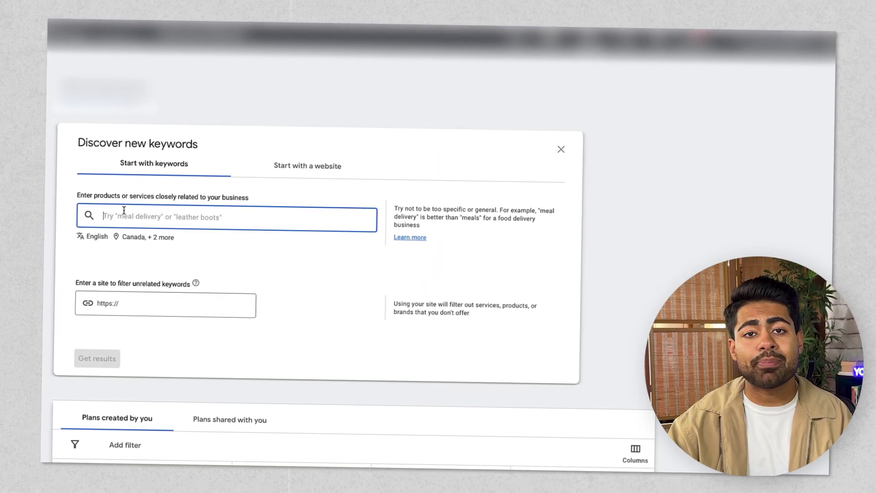
Enter "3d printer" as the starting keyword for discovering new keywords
type("3d printer")
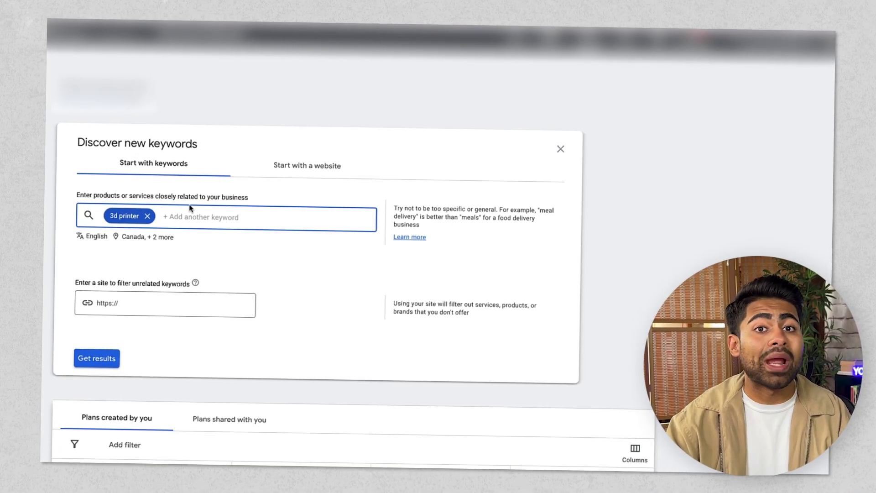
Switch keyword discovery to a website source and get the address of the Original Prusa i3 MK3S+ kit page, accepting its cookies
left_click(330, 168)
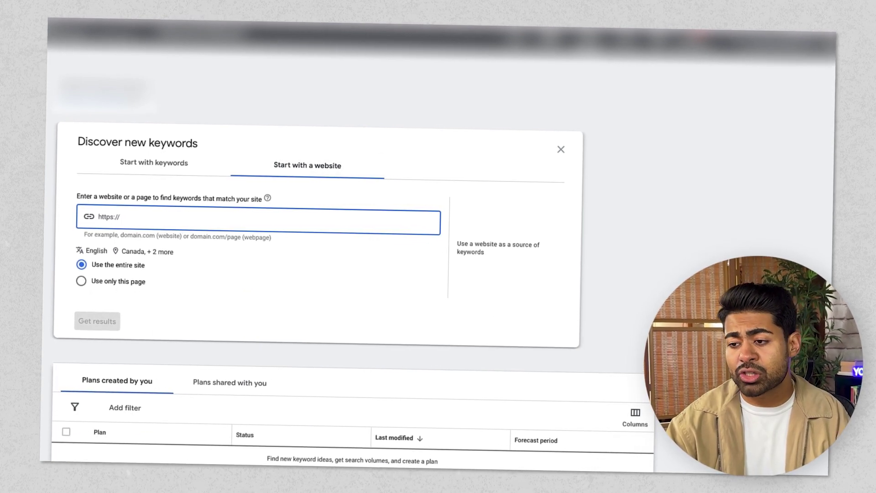
key("Return")
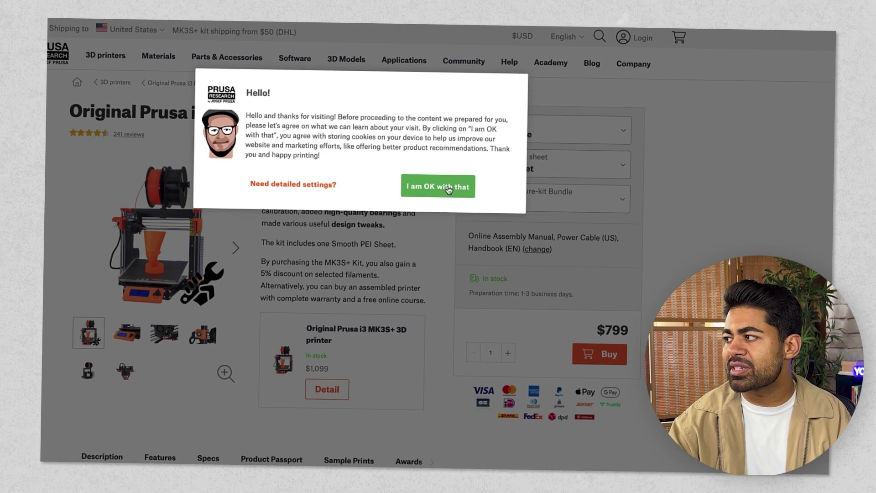
left_click(439, 186)
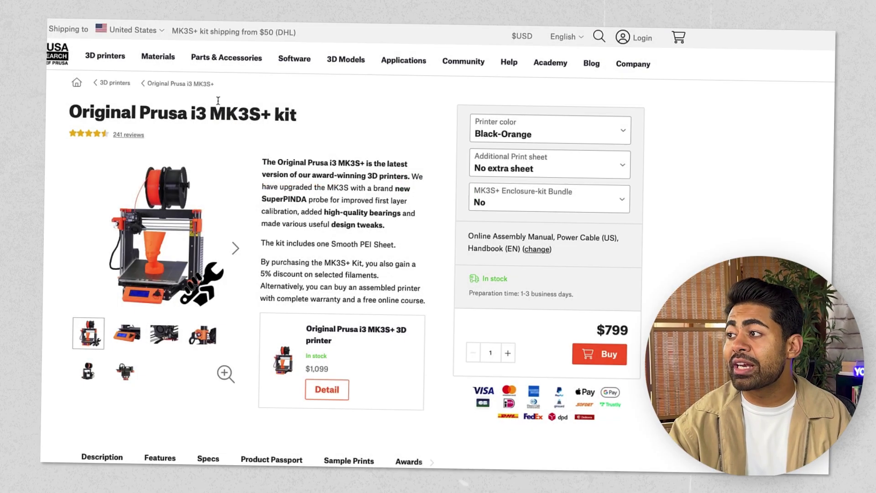
key("super+l")
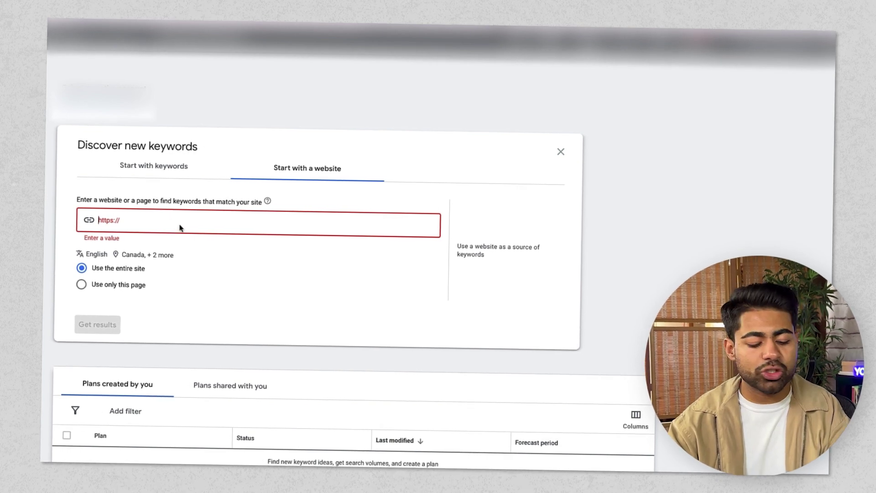
type("https://www.prusa3d.com/product/original-prusa-i3-mk3s-kit-3/?country=US&currency=usd&gclid=CjwKCAjwq-WgBhBMEiwAzKSH6Ey1MWI17QVvTb-jzPcsxEn9VgzeZrZ0dcLUWySAdSHv_3QaEo7l1RoCqL4QAvD_BwE")
left_click_drag(154, 216, 92, 220)
left_click(141, 220)
left_click_drag(163, 221, 520, 235)
key("BackSpace")
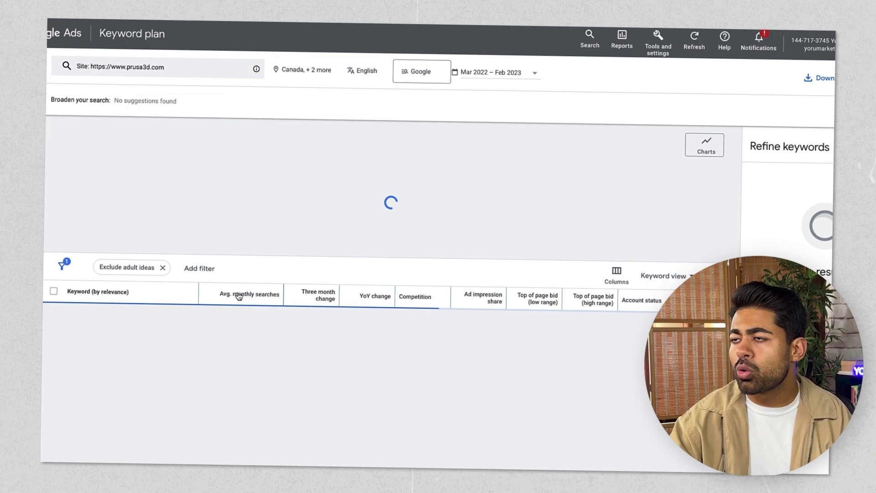
Sort the keyword ideas by average monthly searches, highest first
mouse_move(237, 296)
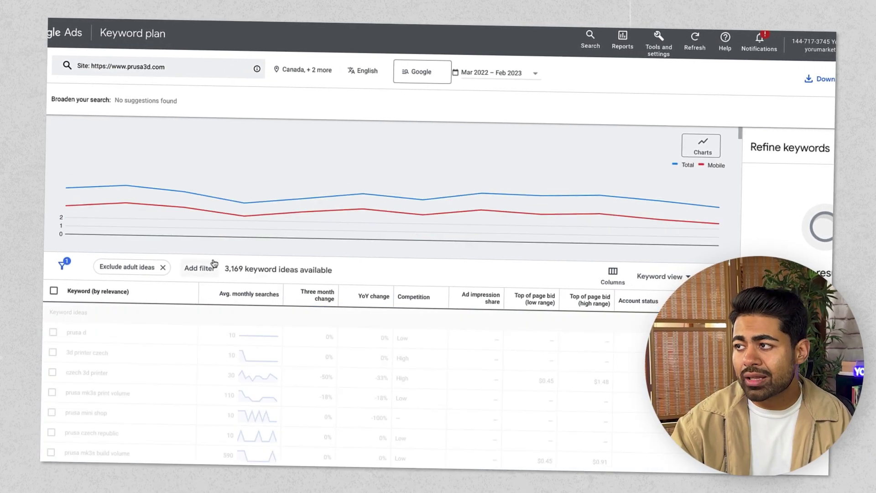
scroll(209, 358, "down", 2)
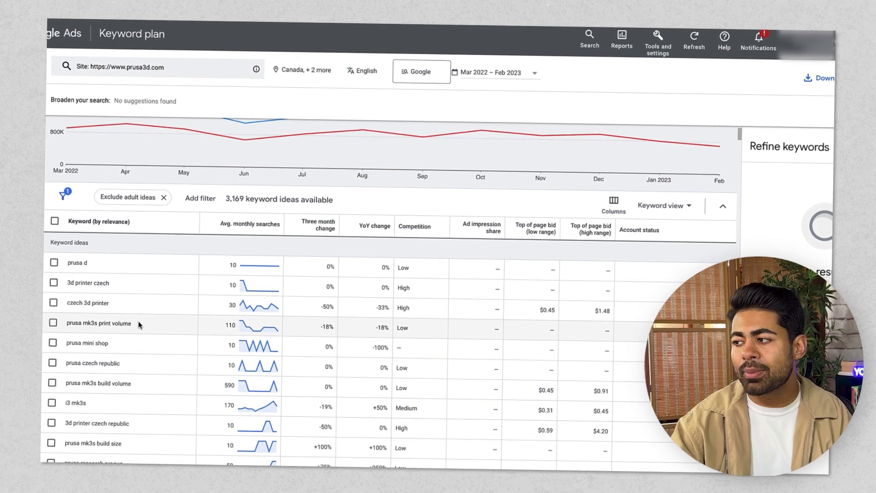
left_click(250, 224)
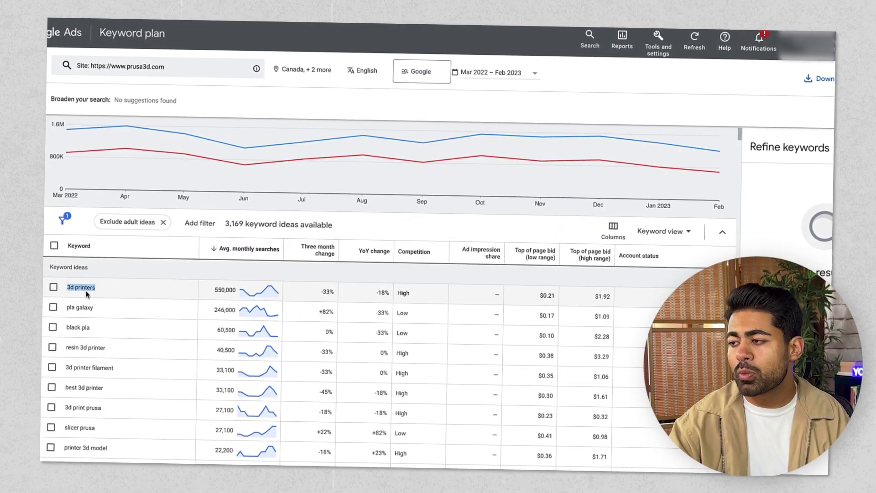
Examine the "3d printers" and "pla galaxy" keywords and their average monthly searches
left_click_drag(68, 287, 76, 284)
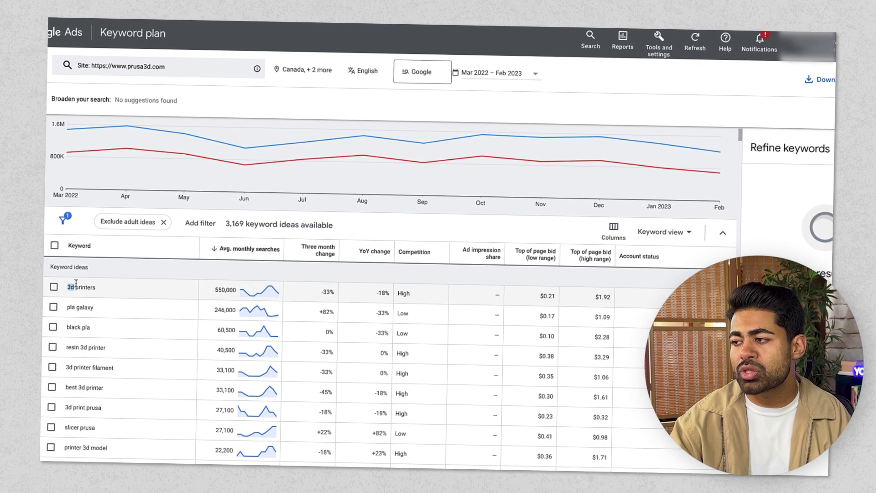
left_click(231, 295)
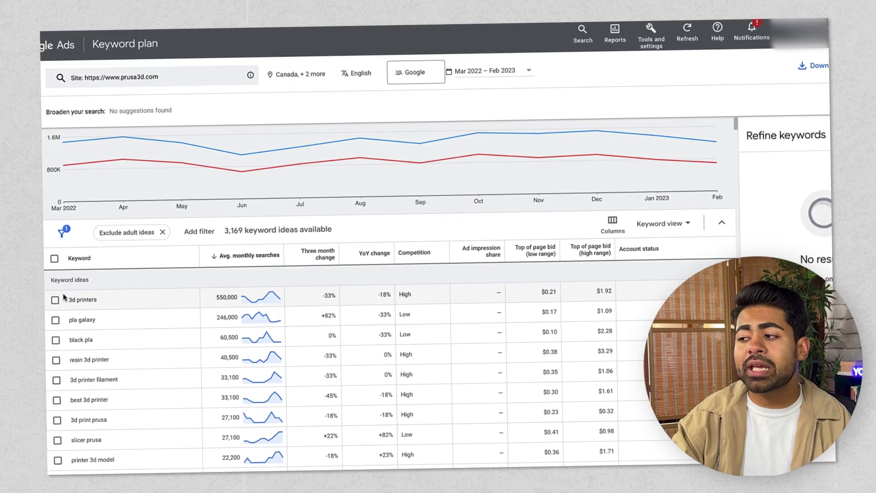
left_click_drag(64, 298, 91, 337)
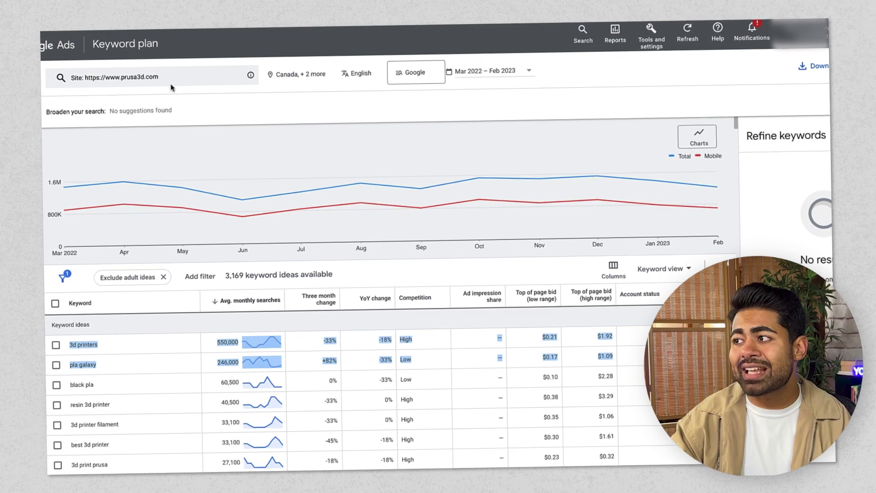
Reopen the source website settings and get keyword ideas for the entire prusa3d.com site again, reviewing the top keywords
scroll(173, 79, "up", 3)
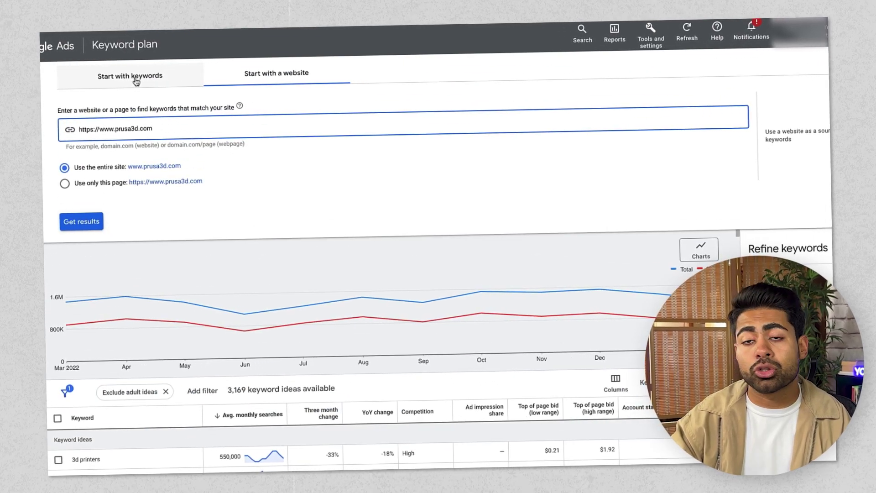
left_click(100, 221)
left_click_drag(182, 343, 98, 446)
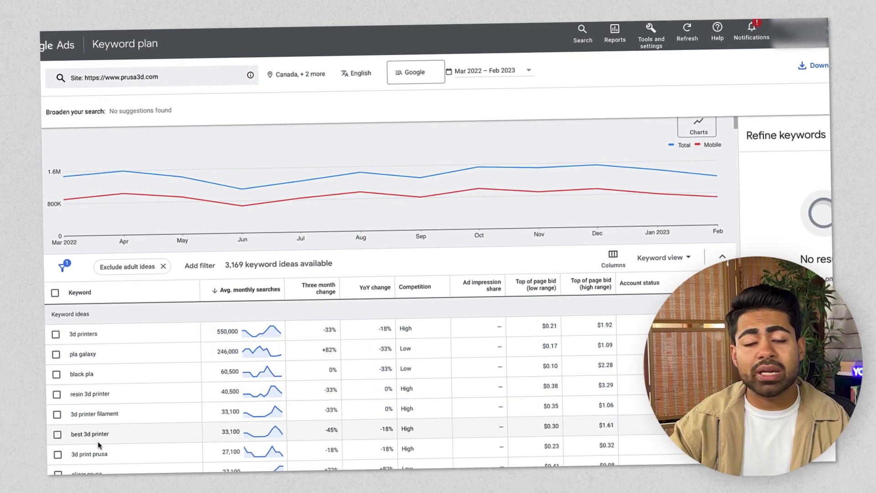
scroll(123, 434, "down", 1)
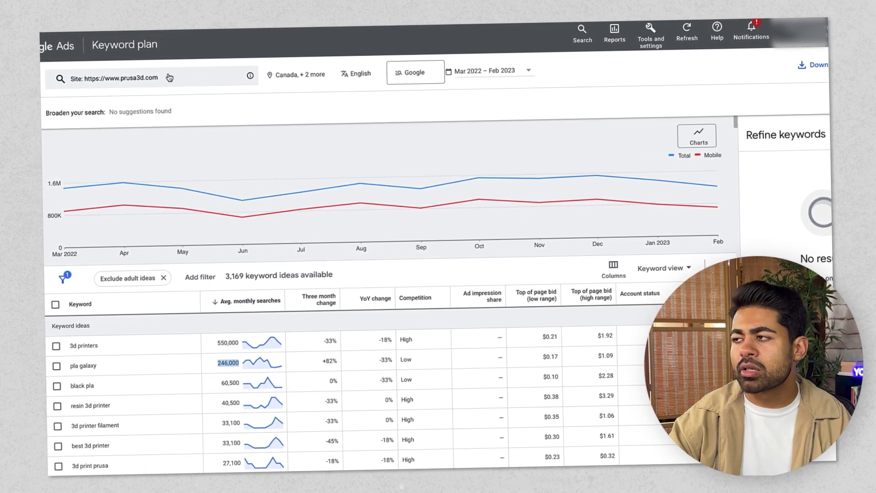
left_click(95, 80)
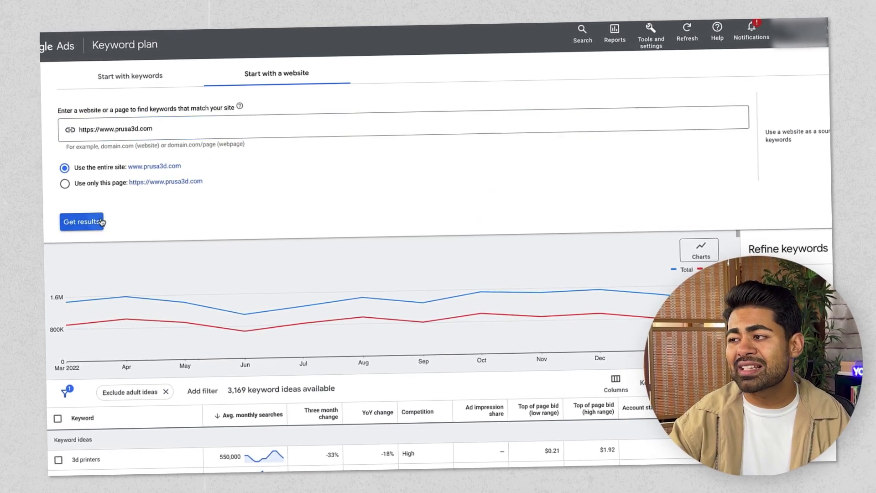
left_click(85, 221)
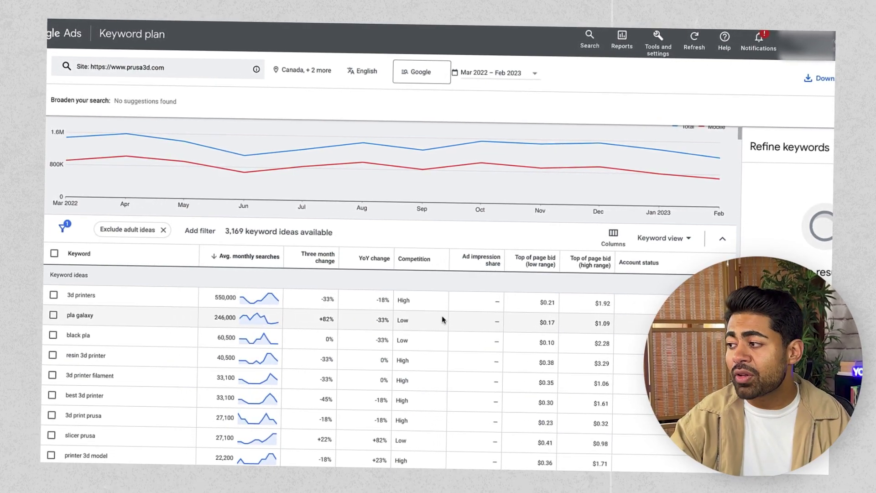
Set the date range to Mar 2021 – Feb 2023 and examine the year-over-year change of the top keywords
scroll(442, 319, "down", 1)
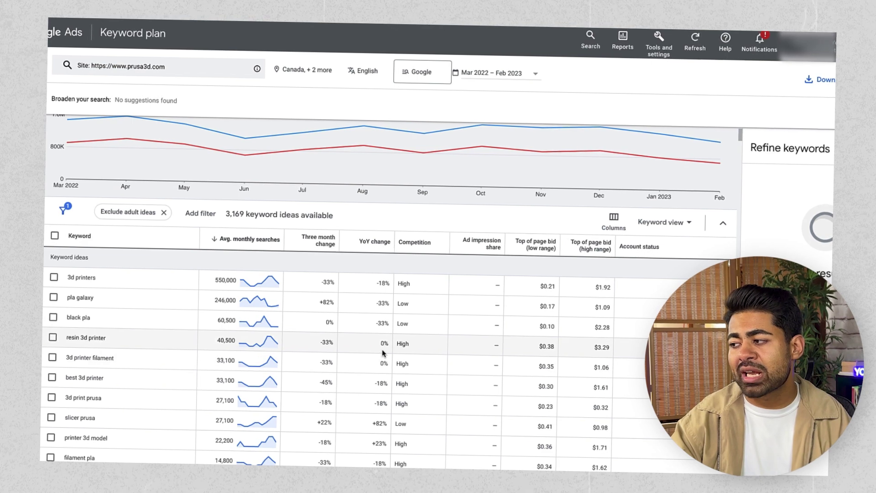
left_click(391, 351)
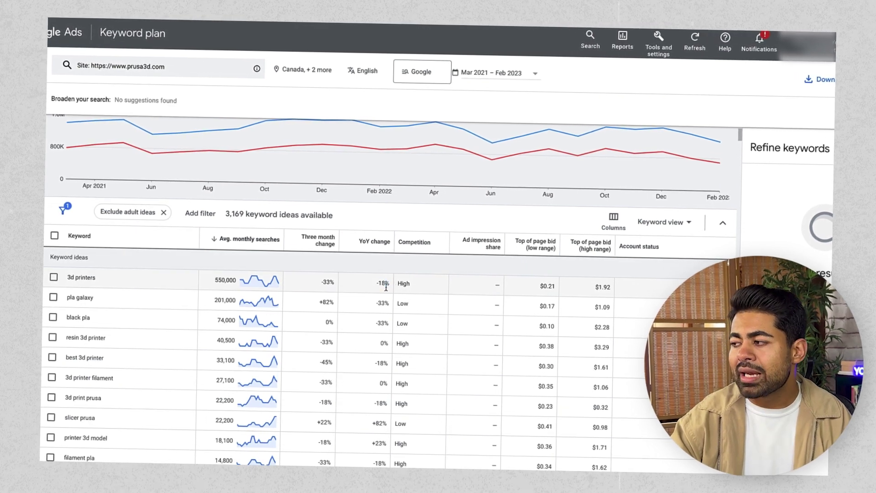
mouse_move(256, 289)
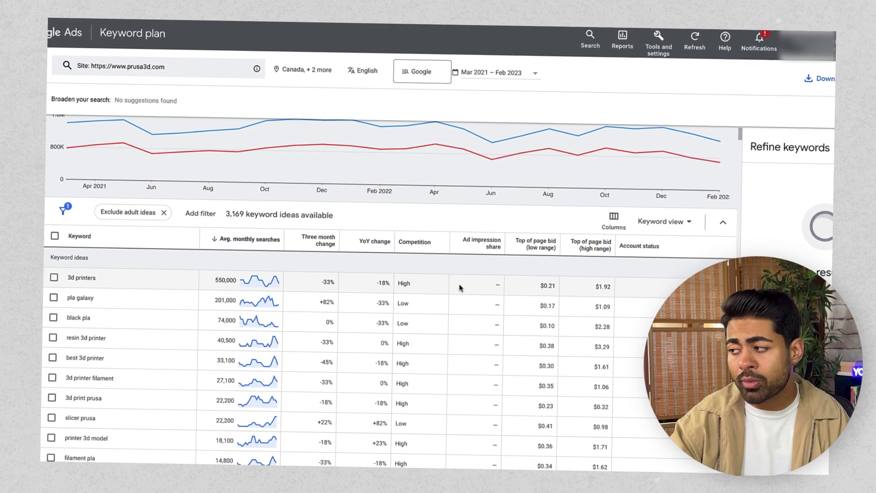
left_click(388, 285)
scroll(267, 166, "up", 1)
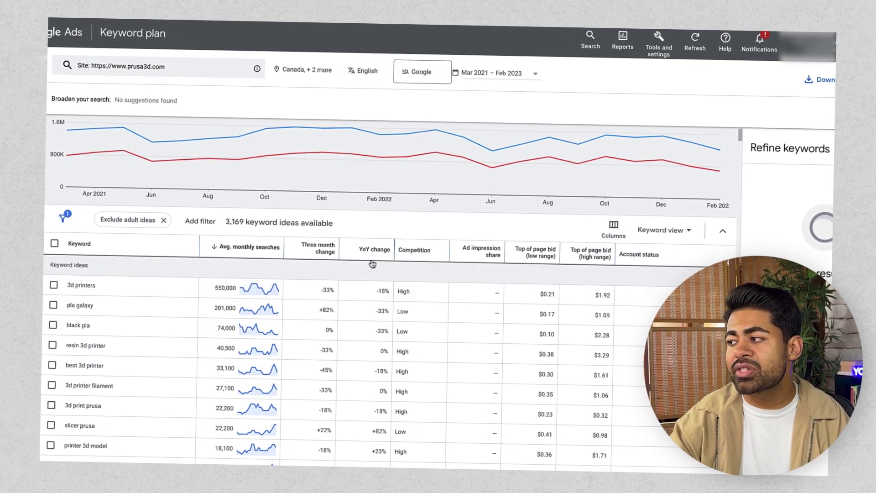
scroll(392, 292, "down", 1)
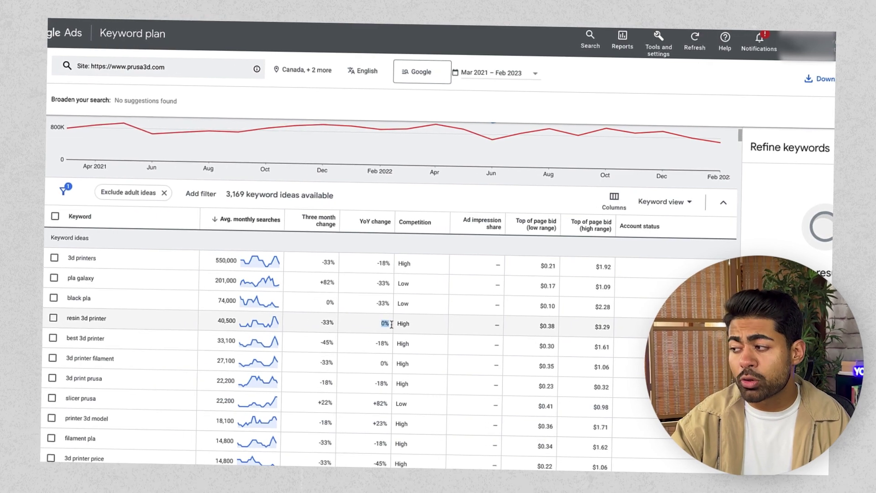
scroll(390, 326, "down", 1)
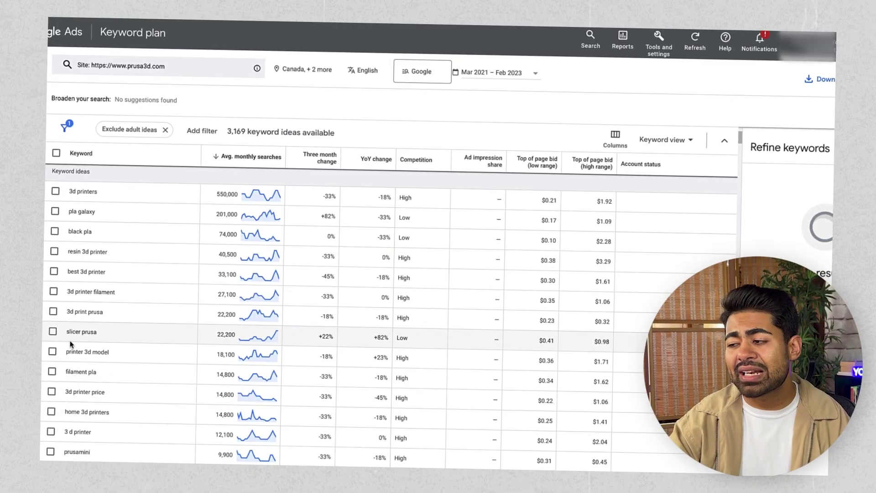
Highlight the "printer 3d model" keyword and select the text of the "slicer prusa" keyword as candidates
left_click_drag(66, 353, 109, 353)
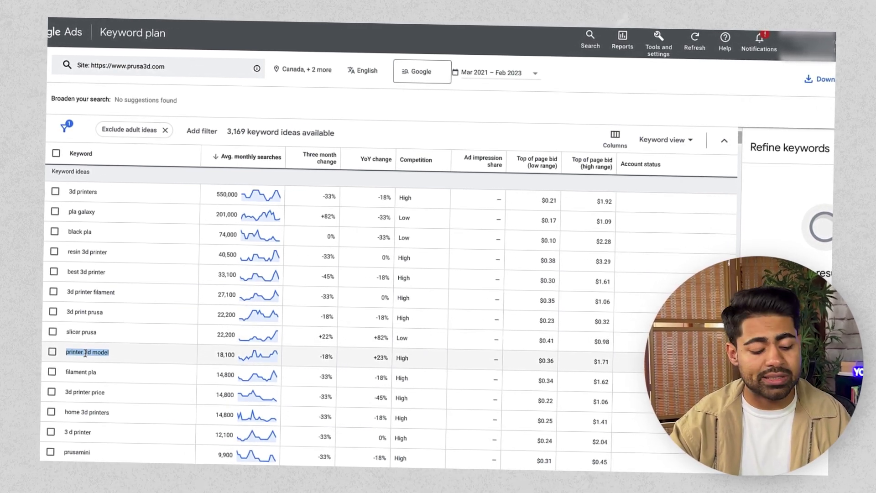
left_click(85, 343)
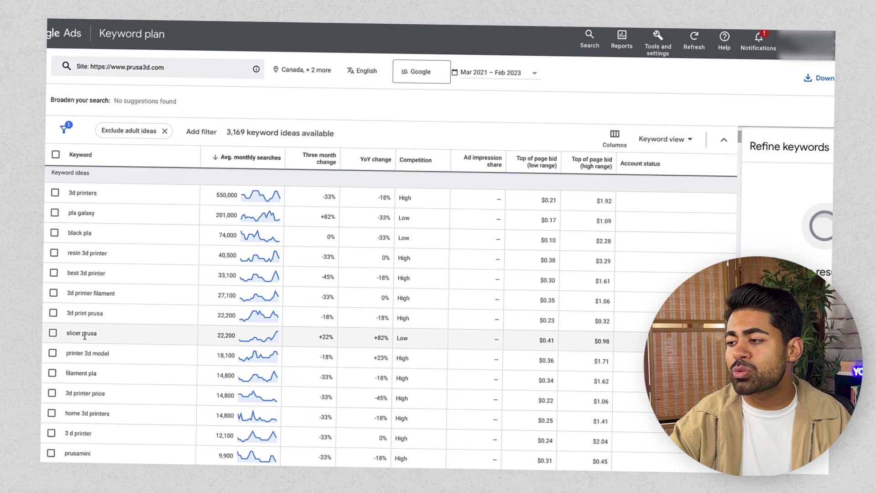
left_click_drag(95, 333, 67, 333)
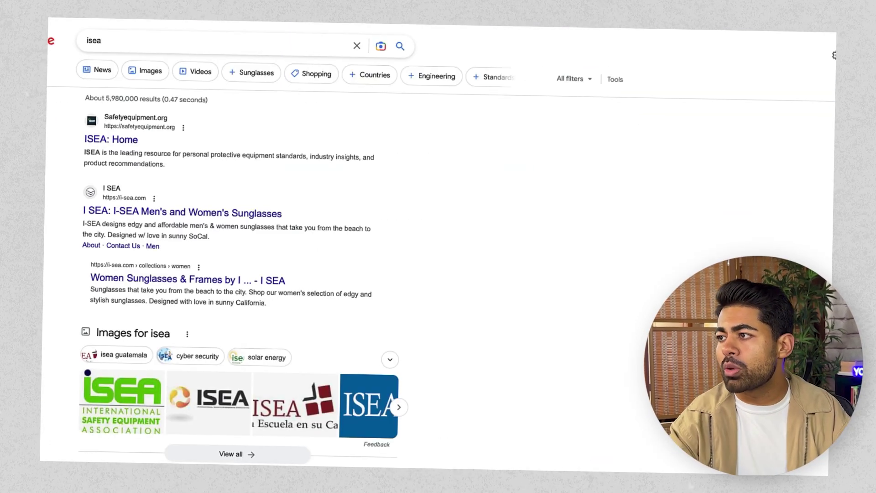
In I Search From, set the search country to United States and the language to English
key("Escape")
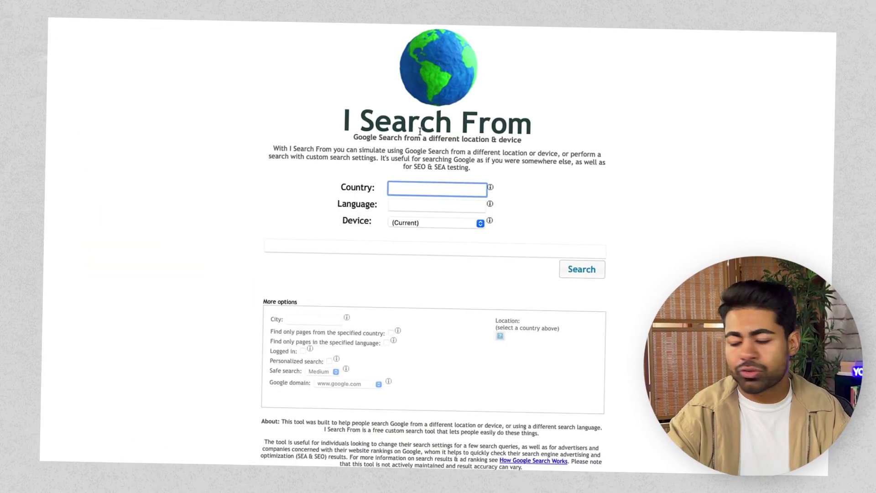
type("unit")
key("Down")
key("Down")
key("Down")
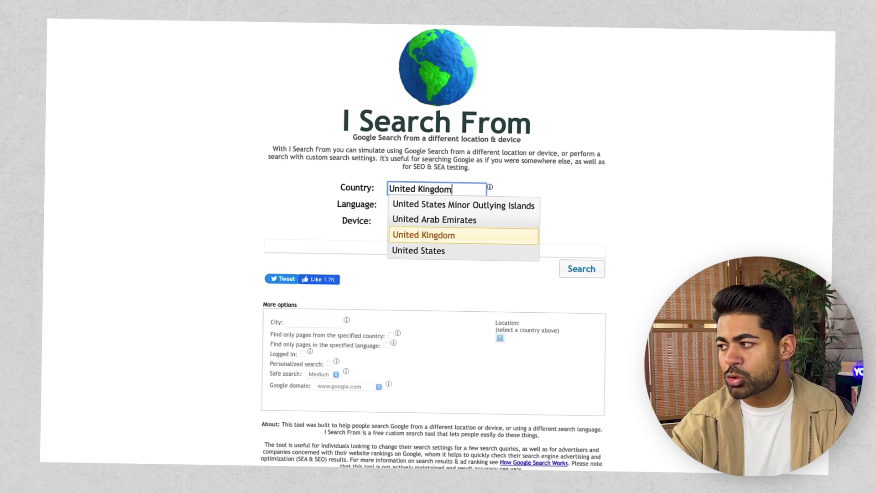
key("Tab")
type("emg")
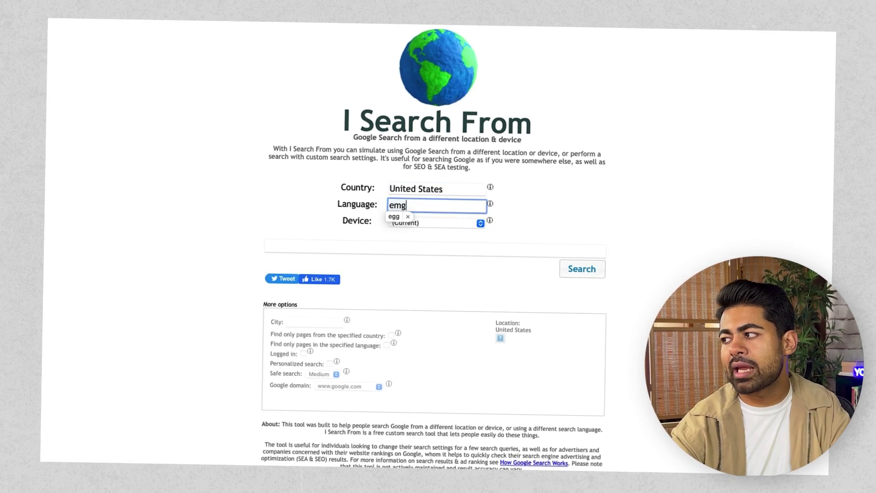
key("BackSpace")
key("BackSpace")
type("ng")
key("Return")
Search Google for "slicer prusa" from the simulated location and show its Shopping results
type("slicer prusa")
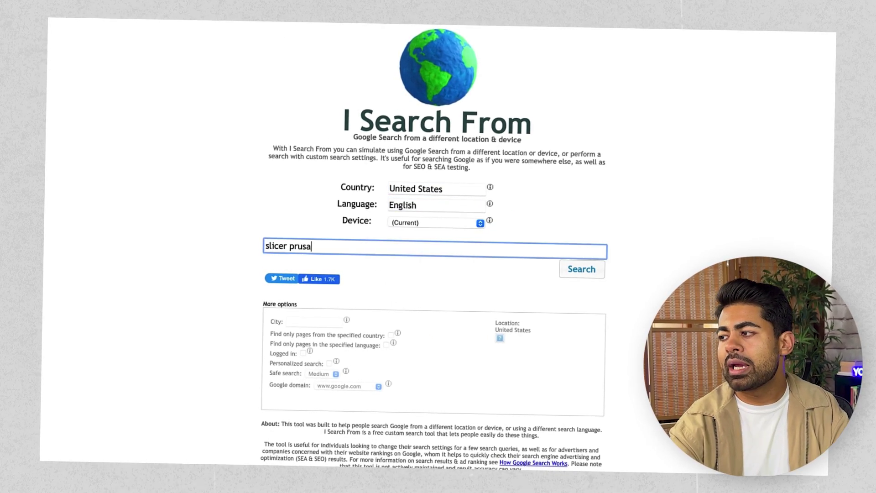
key("Return")
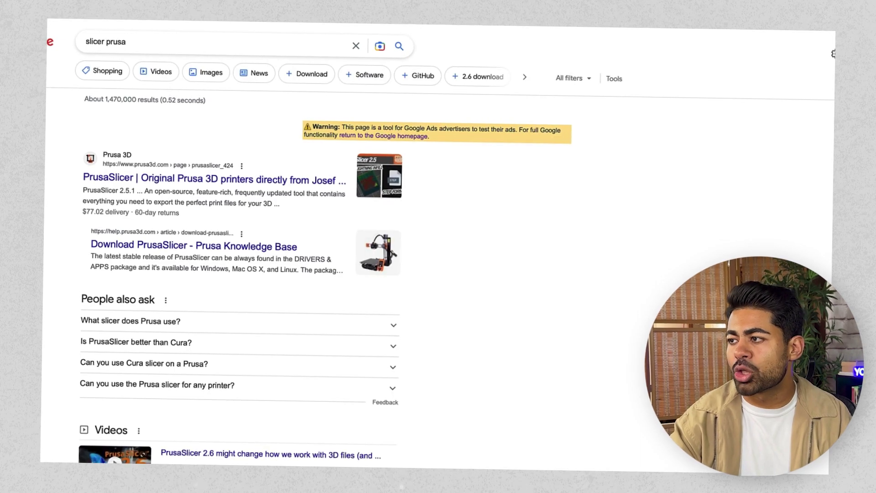
left_click(112, 70)
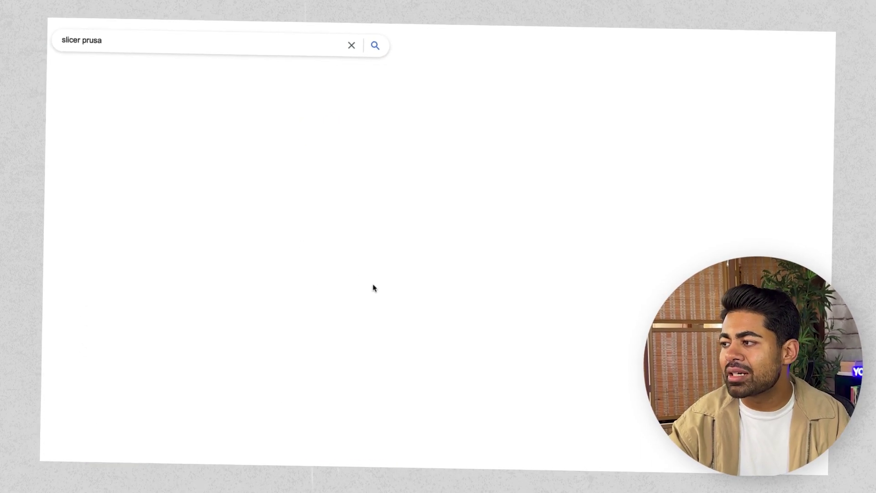
Examine the products, sellers and prices in the "slicer prusa" Shopping results
scroll(229, 207, "down", 2)
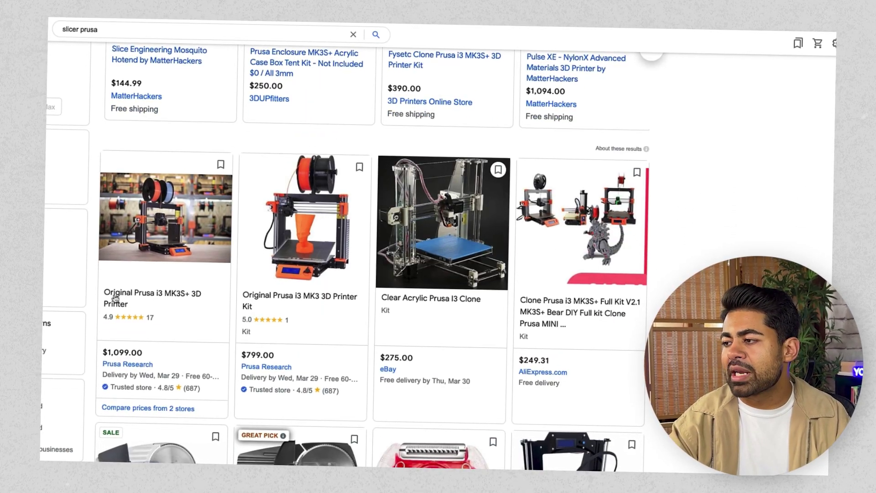
scroll(119, 306, "down", 1)
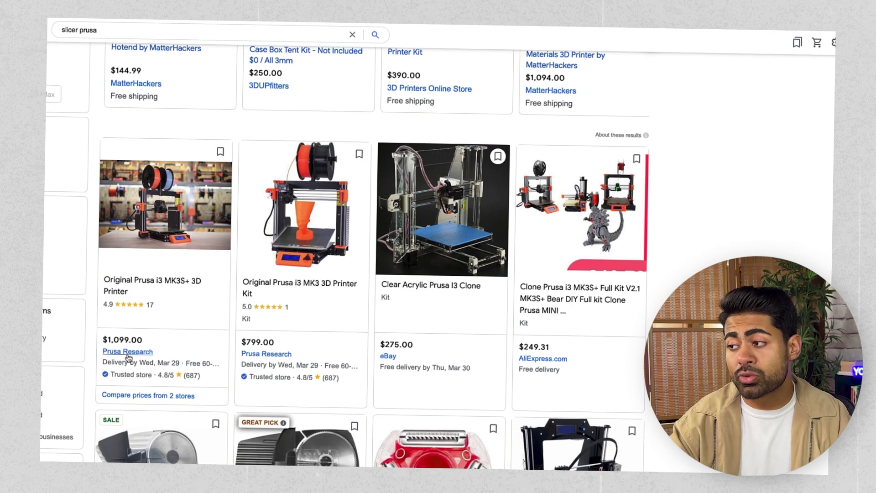
scroll(131, 357, "down", 3)
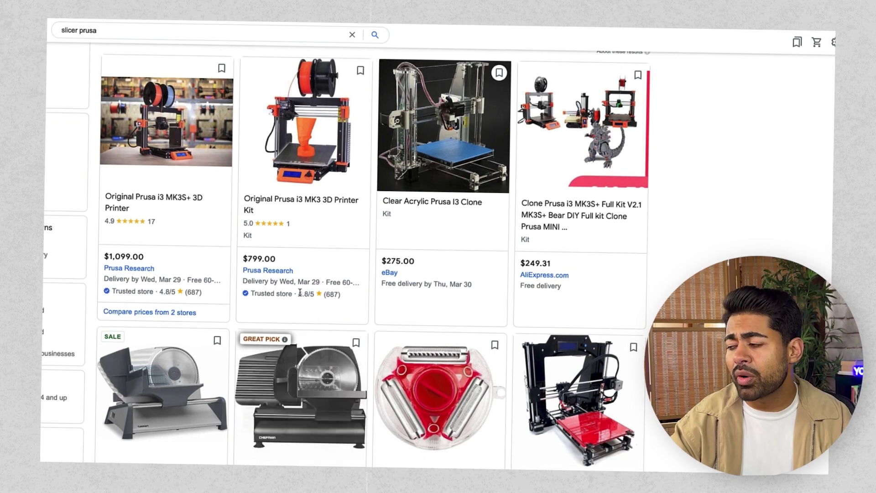
Recheck the Prusa printer listings in the "slicer prusa" Shopping results and switch back to the Google Ads keyword plan
scroll(311, 315, "up", 1)
scroll(370, 327, "up", 3)
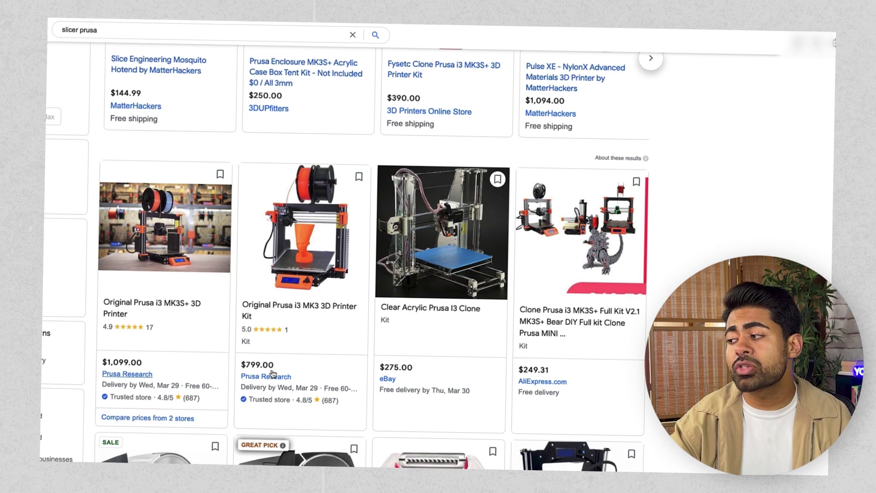
left_click(118, 31)
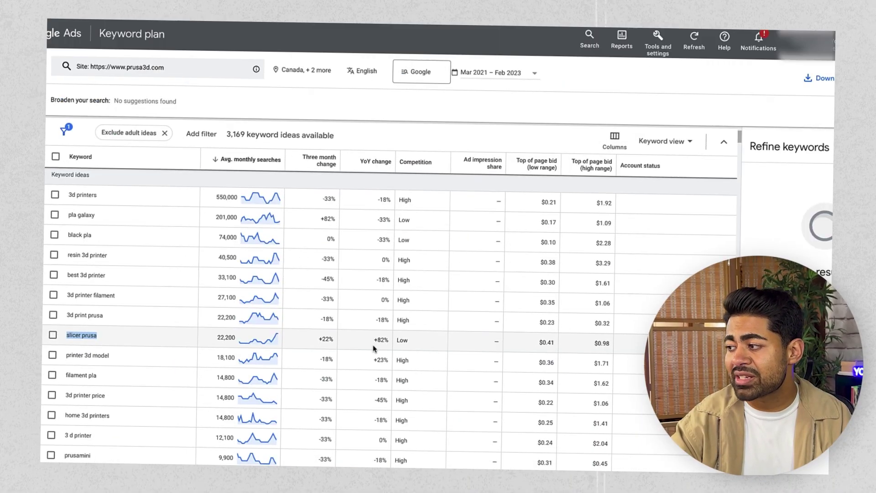
Examine the search volumes, trends and competition of the prusa3d.com keyword ideas around and below "slicer prusa"
scroll(372, 238, "down", 3)
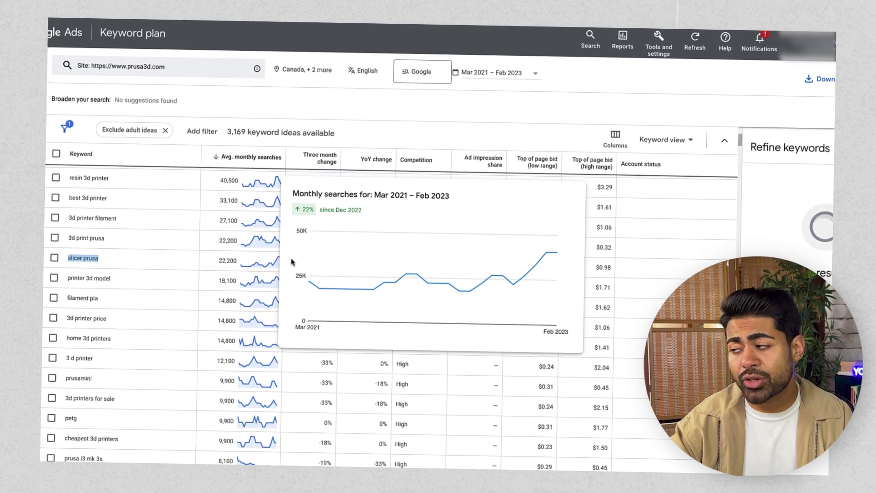
left_click(409, 410)
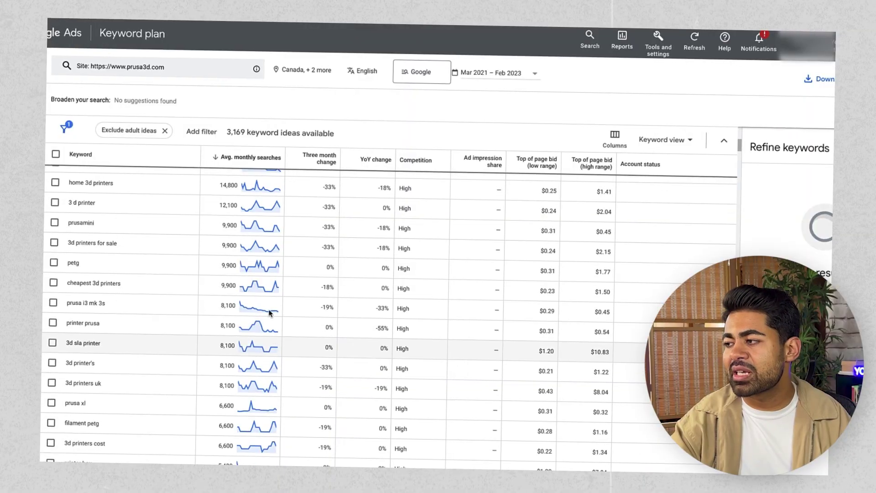
scroll(288, 279, "up", 5)
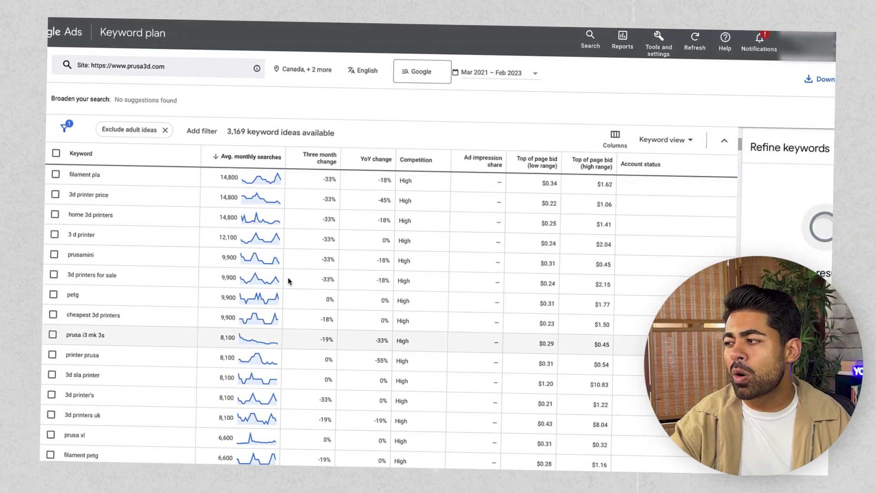
scroll(368, 308, "up", 1)
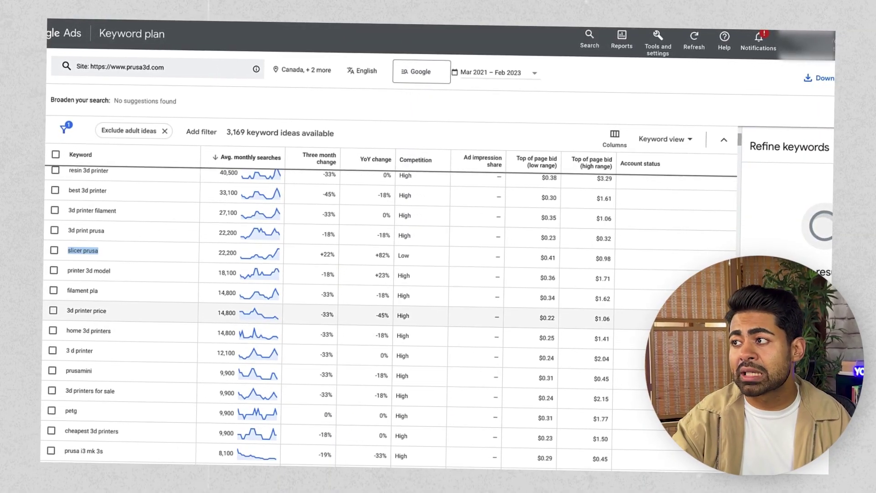
Change the keyword source from the website to the product keyword "3d printer" and get its keyword ideas
left_click(155, 66)
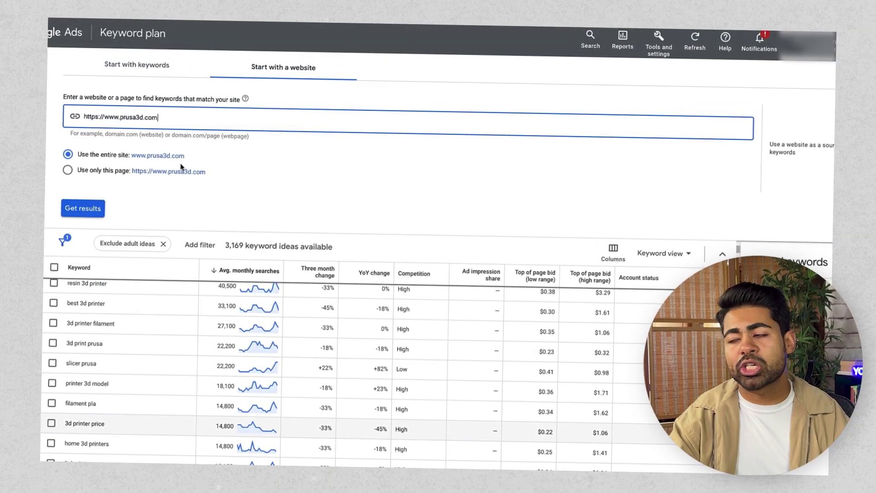
double_click(168, 117)
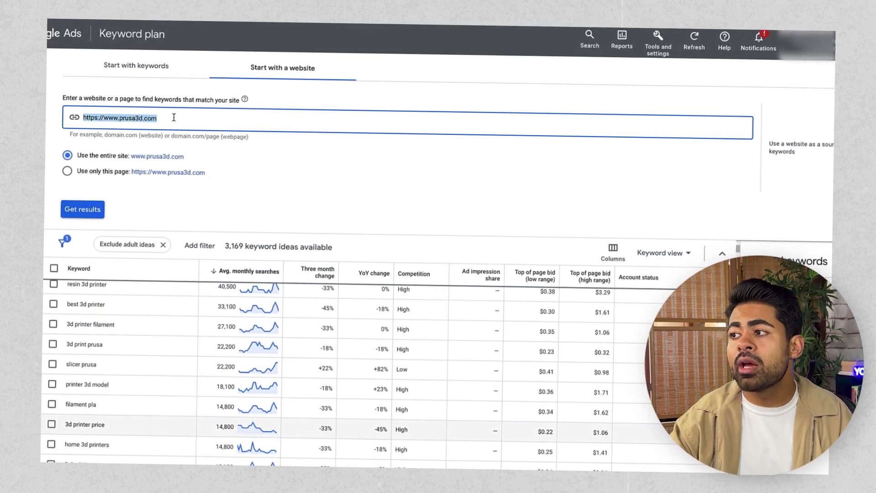
left_click(123, 62)
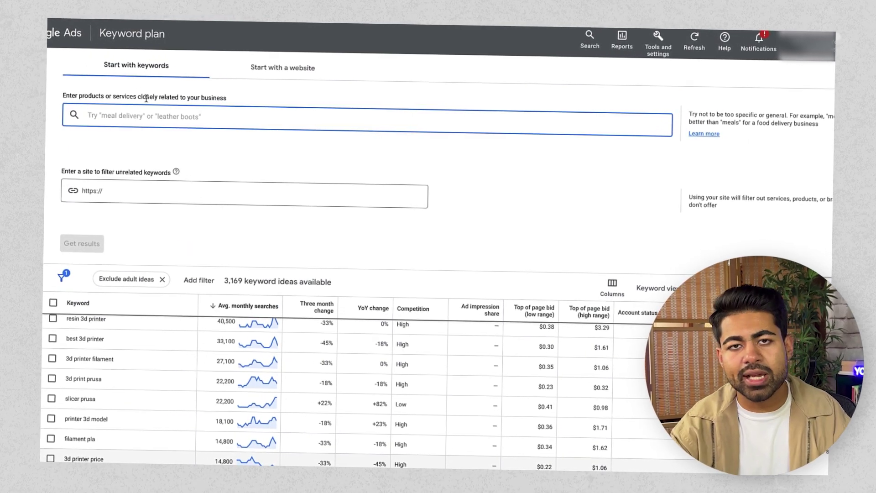
type("3d prin")
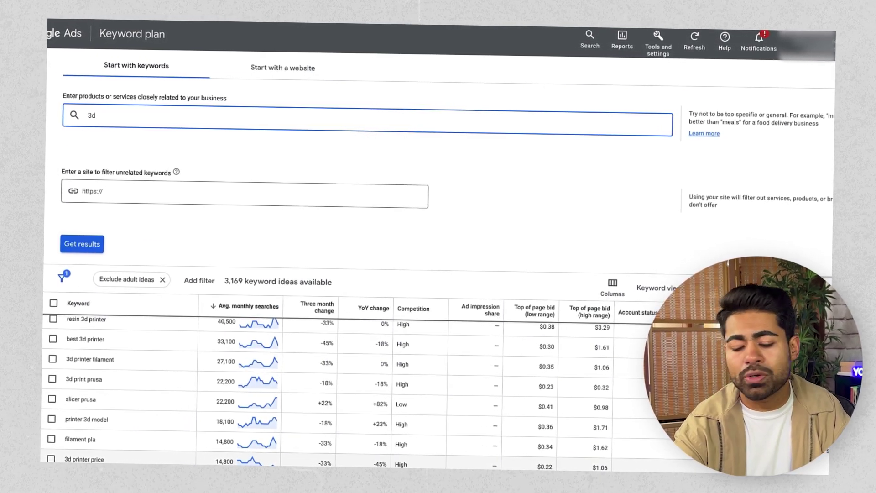
type("ter")
key("Return")
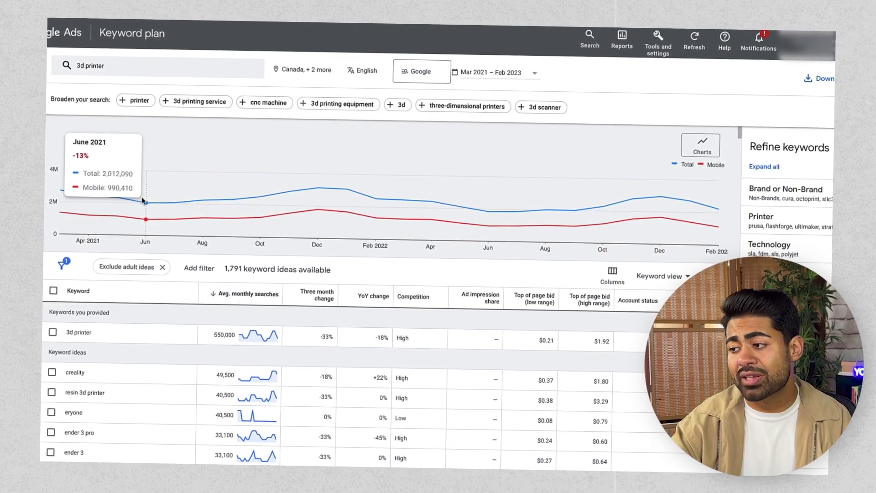
Compare the year-over-year changes of the "3d printer", "creality" and "resin 3d printer" keywords by highlighting their values
scroll(399, 345, "down", 2)
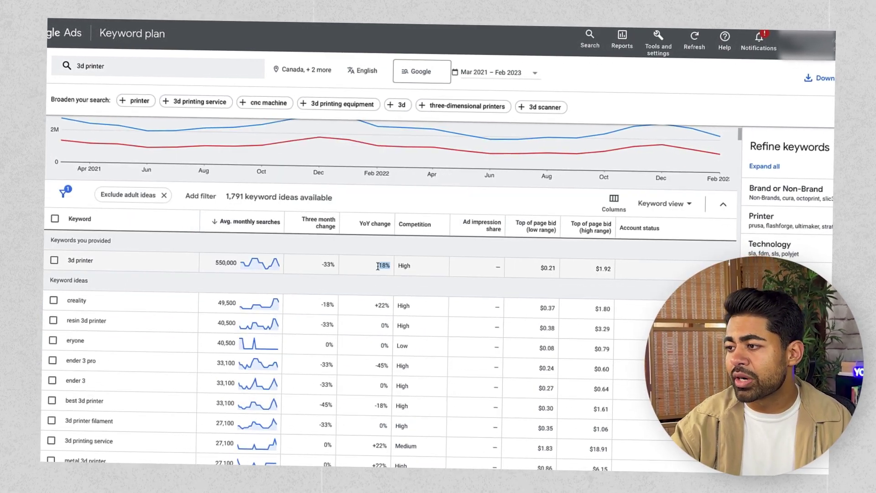
double_click(384, 265)
double_click(383, 306)
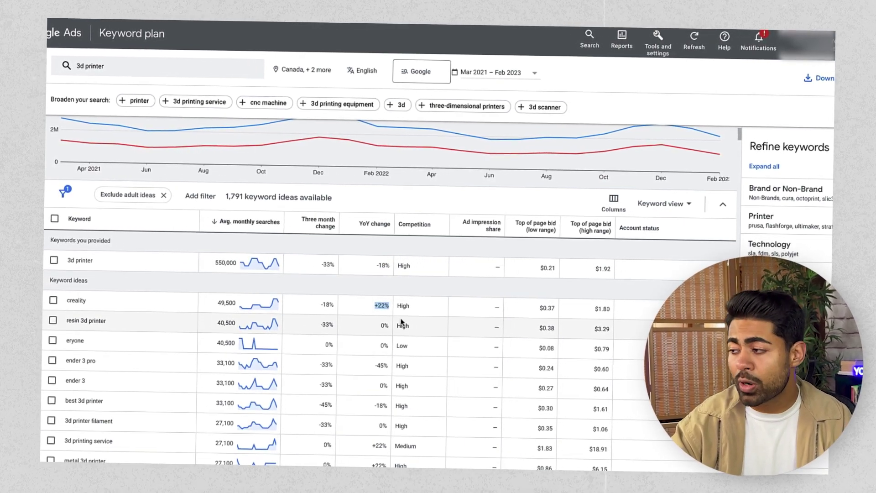
left_click(387, 308)
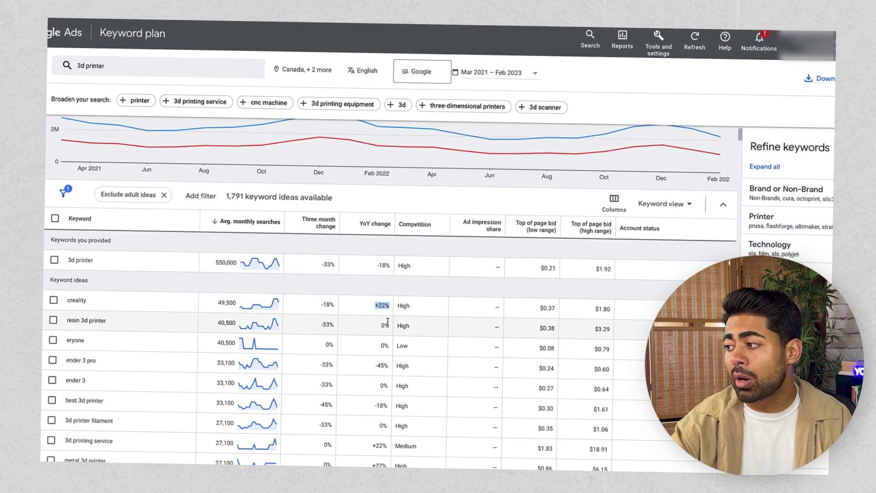
double_click(385, 325)
left_click(388, 336)
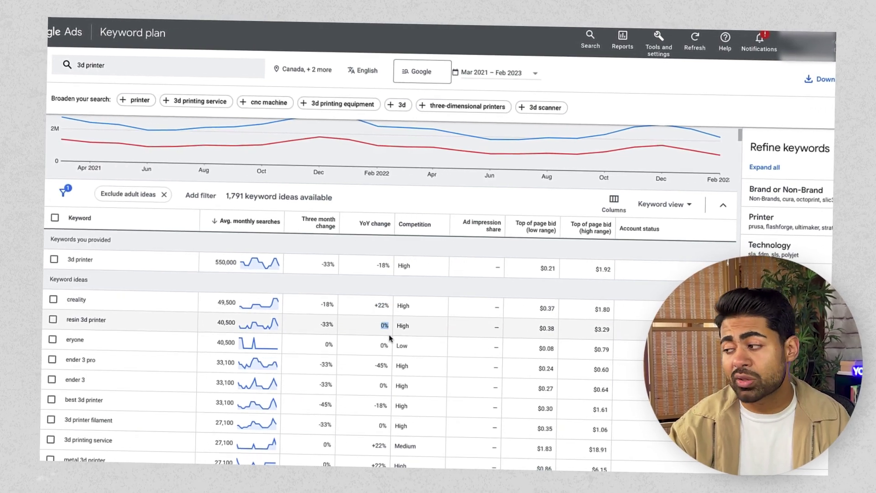
Switch back to the "slicer prusa" Shopping results and look through the listed products and sponsored offers
scroll(375, 338, "down", 3)
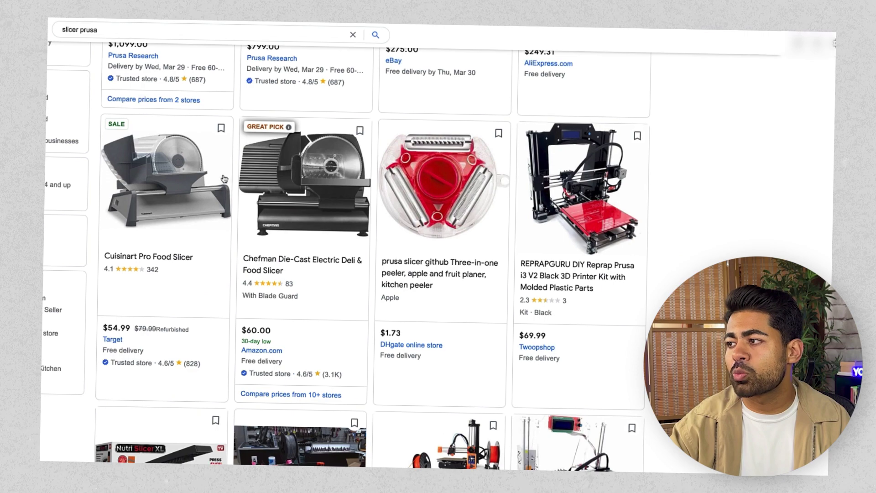
scroll(319, 343, "up", 10)
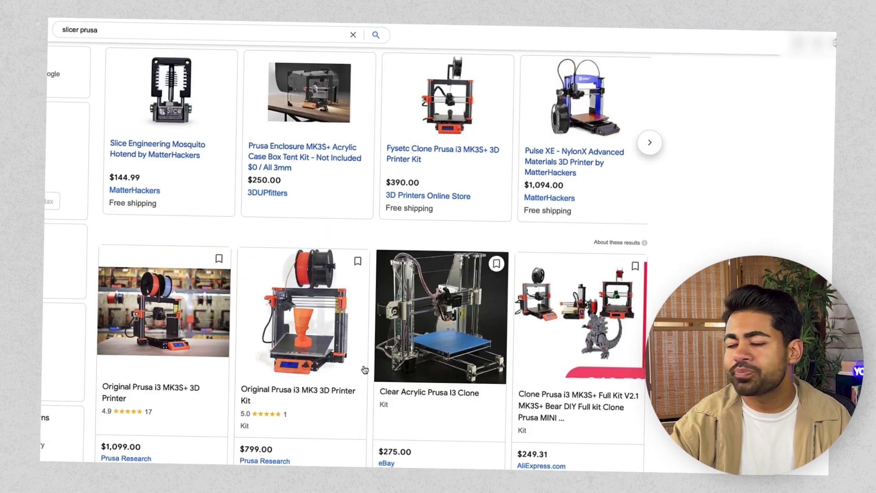
scroll(319, 344, "down", 2)
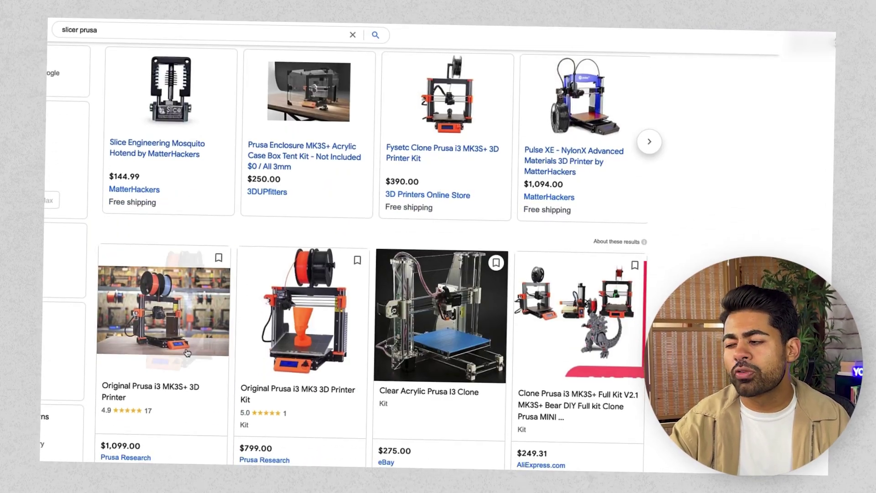
scroll(99, 191, "down", 2)
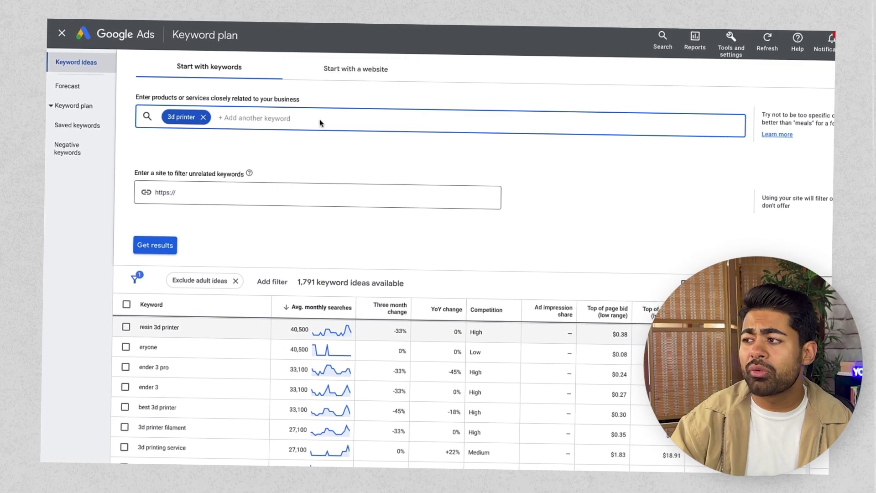
Compare the keyword-based and website-based ways of finding ideas in the keyword plan, leaving the website-based one open
left_click(315, 71)
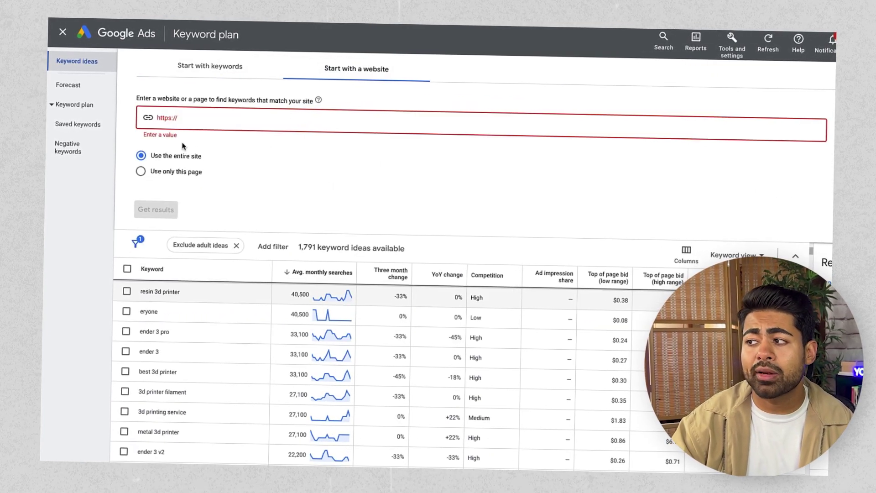
left_click(192, 66)
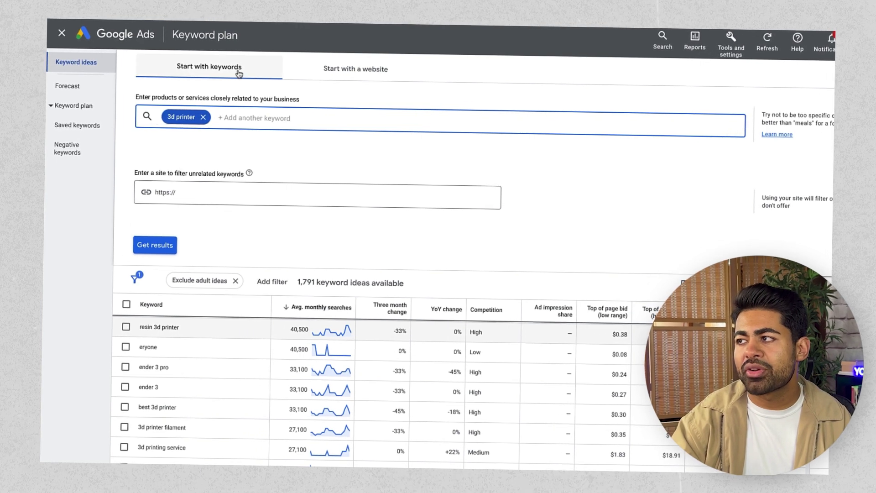
left_click(325, 80)
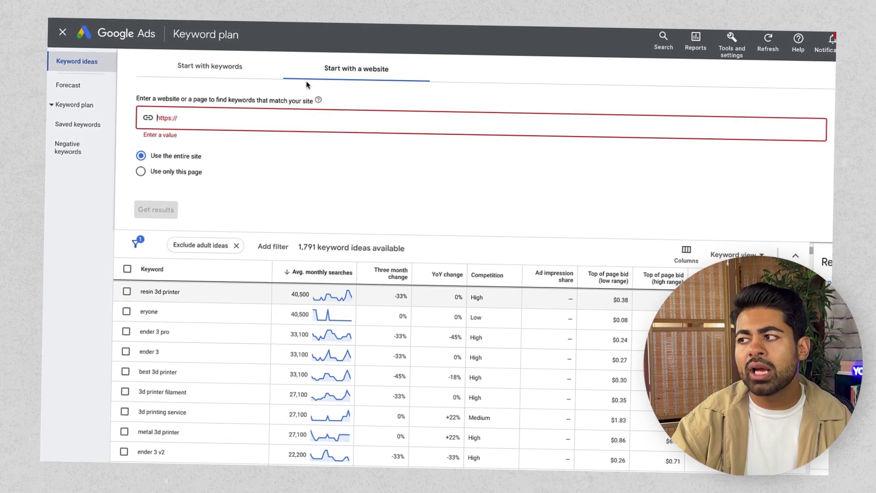